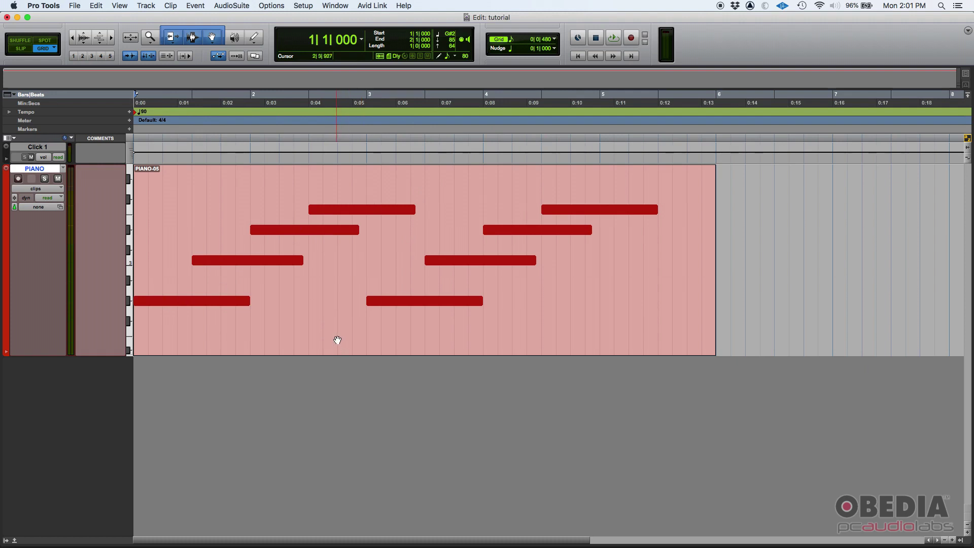
# Open the PIANO clip in the MIDI Editor to see its eight notes and their velocities
pyautogui.doubleClick(337, 339)
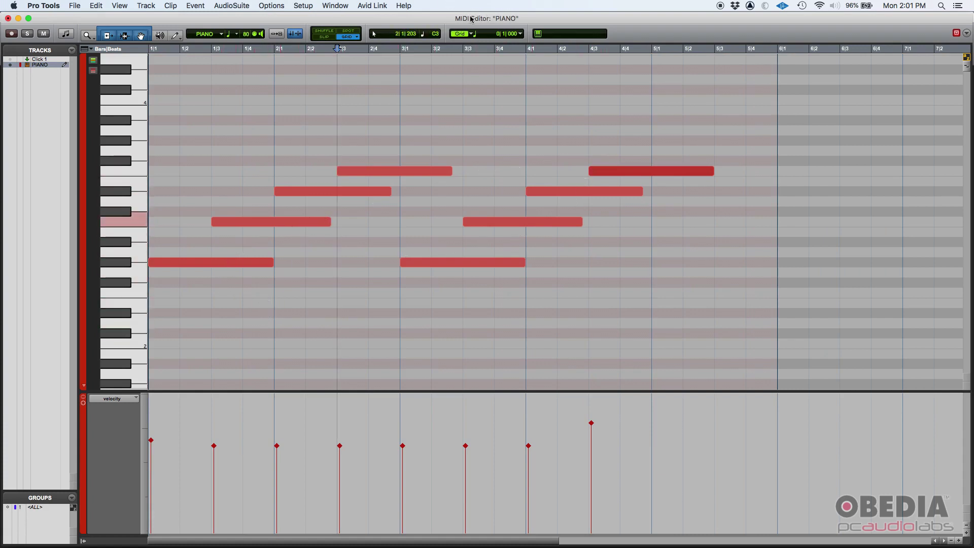
pyautogui.moveTo(455, 18); pyautogui.dragTo(436, 12)
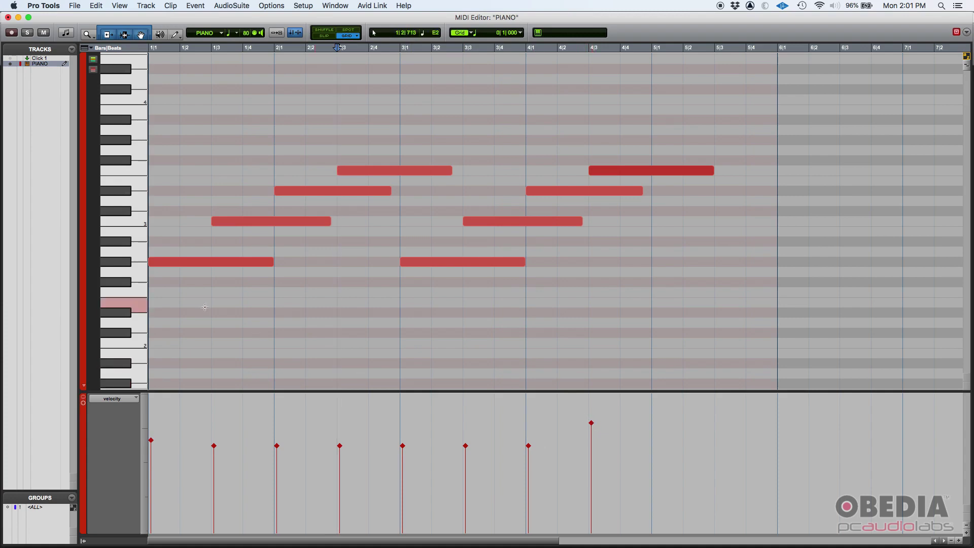
pyautogui.click(204, 264)
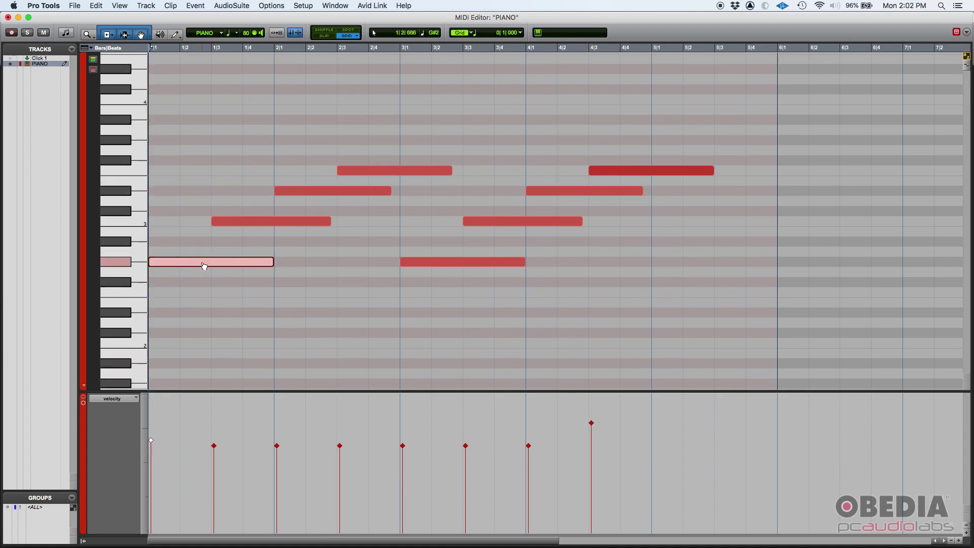
pyautogui.click(152, 444)
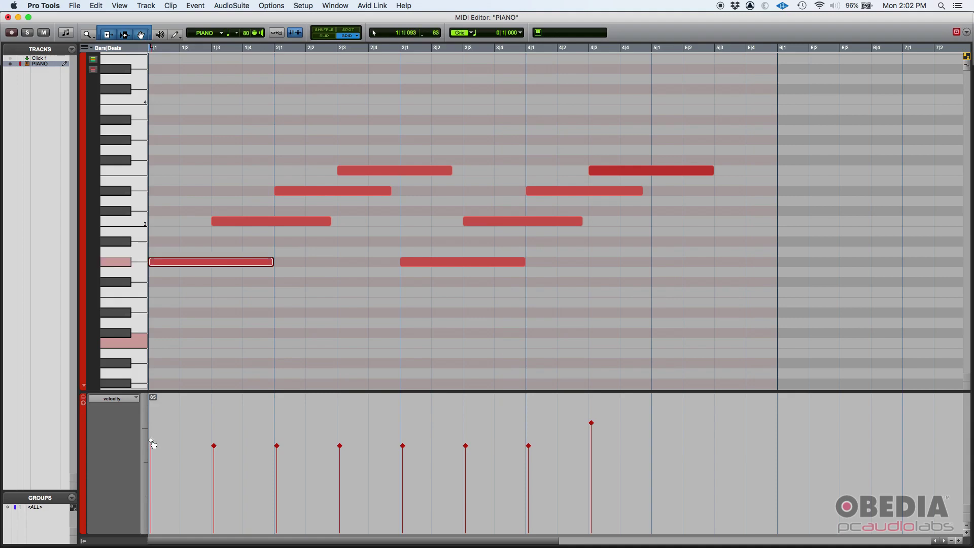
pyautogui.click(215, 448)
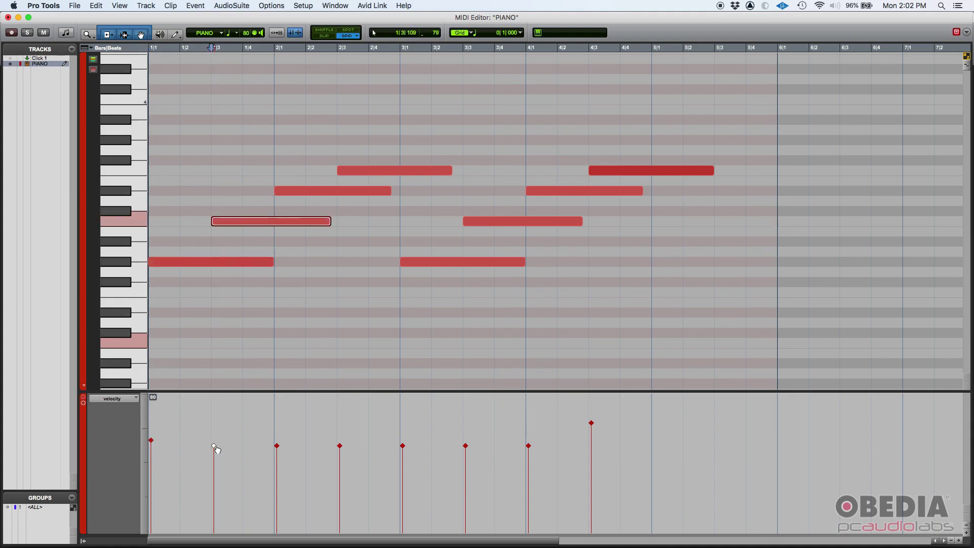
pyautogui.click(591, 424)
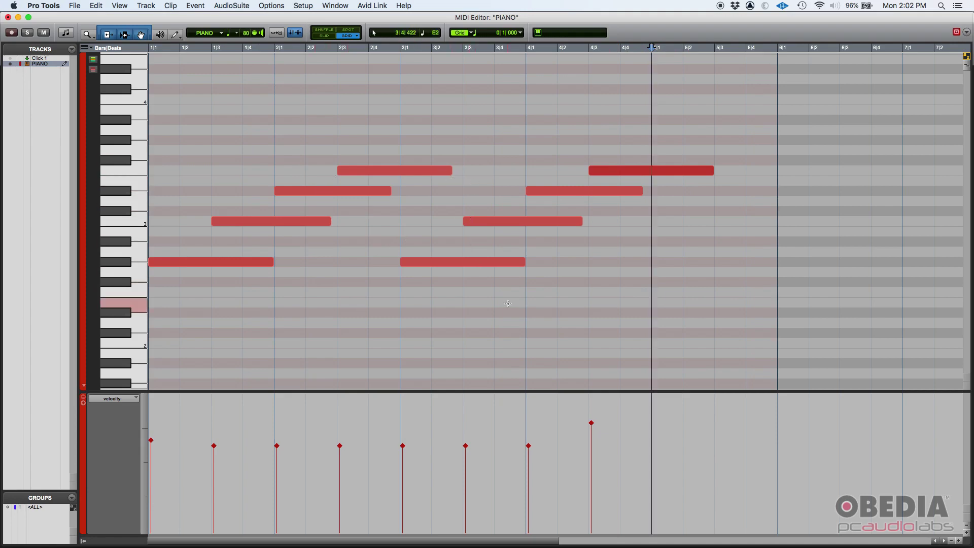
pyautogui.press('Return')
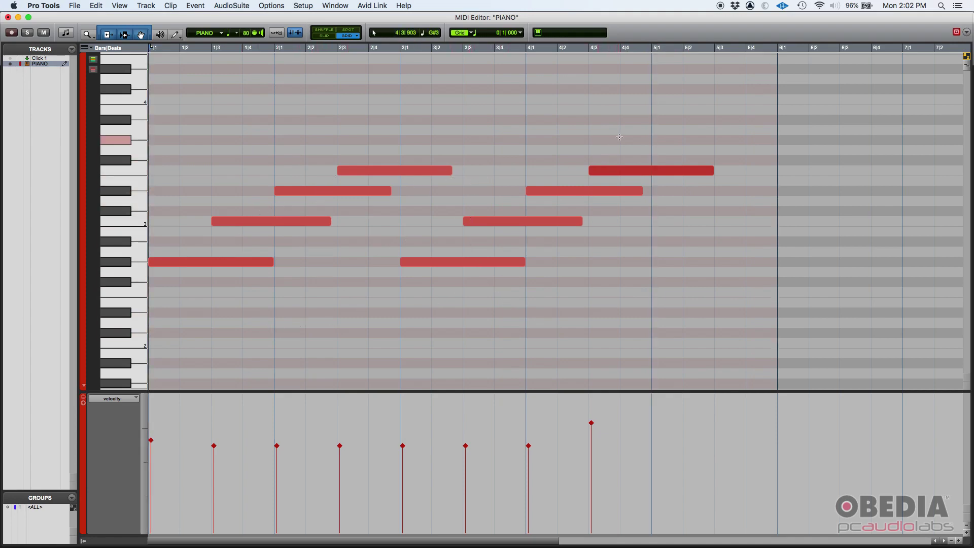
pyautogui.click(641, 137)
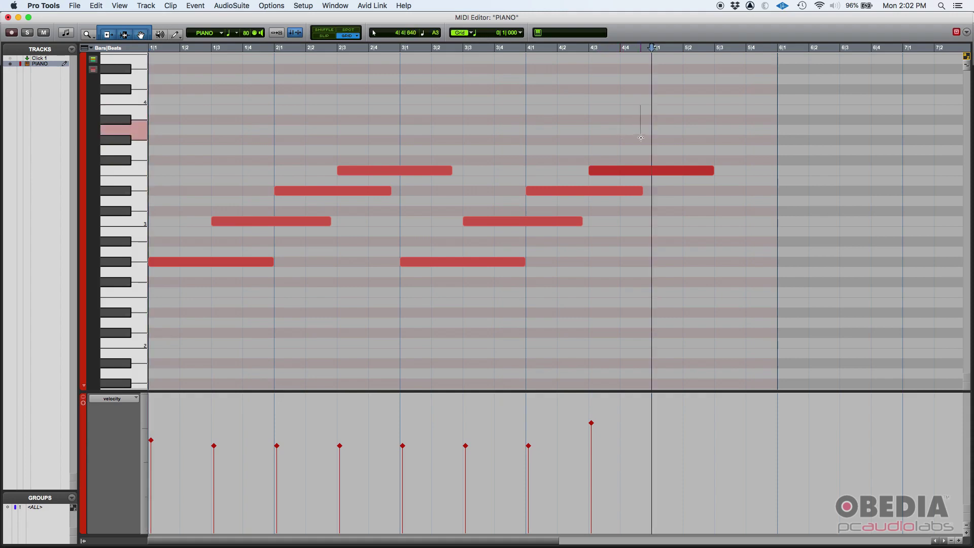
# Select all eight piano notes and open Change Velocity, with Note On and Set all to 84
pyautogui.moveTo(641, 138); pyautogui.dragTo(193, 322)
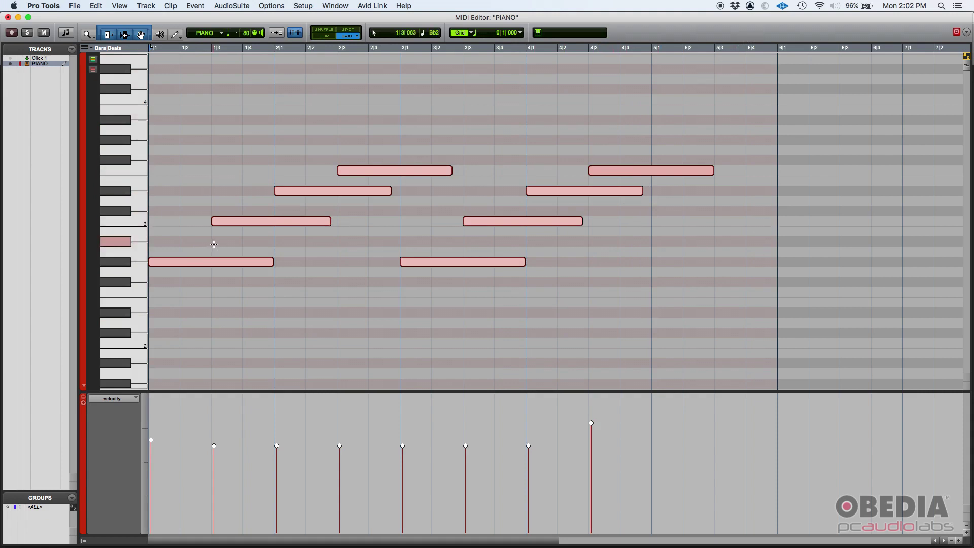
pyautogui.click(205, 7)
pyautogui.moveTo(253, 37)
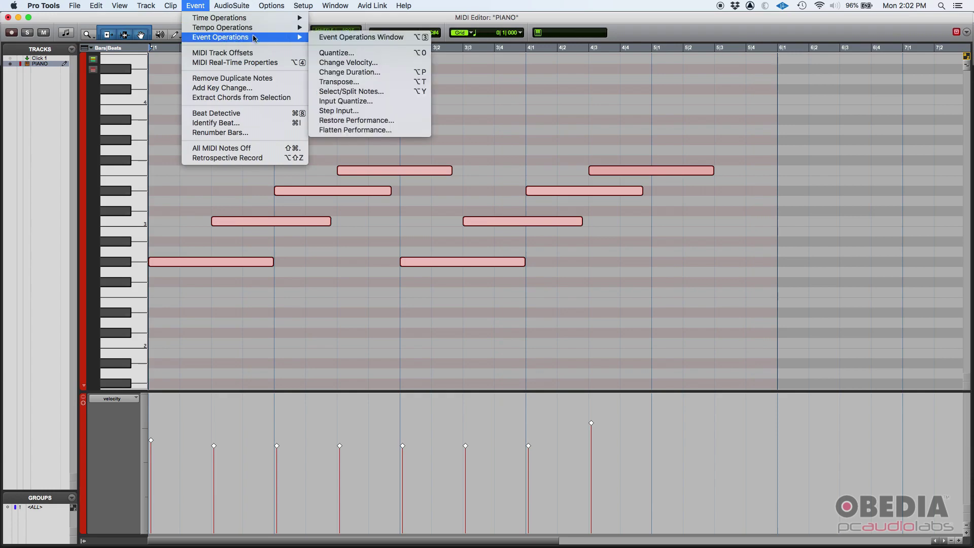
pyautogui.click(375, 63)
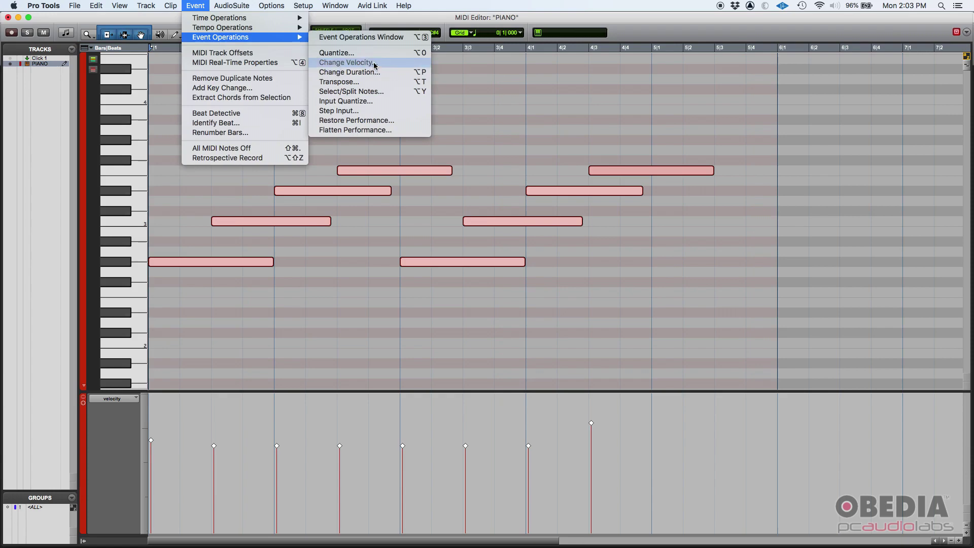
pyautogui.moveTo(775, 85); pyautogui.dragTo(830, 106)
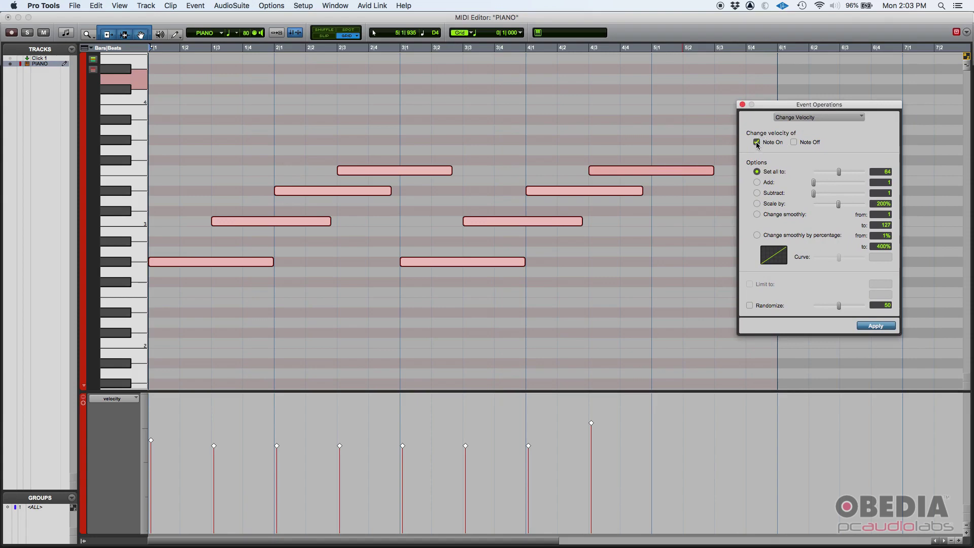
pyautogui.click(794, 143)
pyautogui.click(757, 142)
pyautogui.click(795, 143)
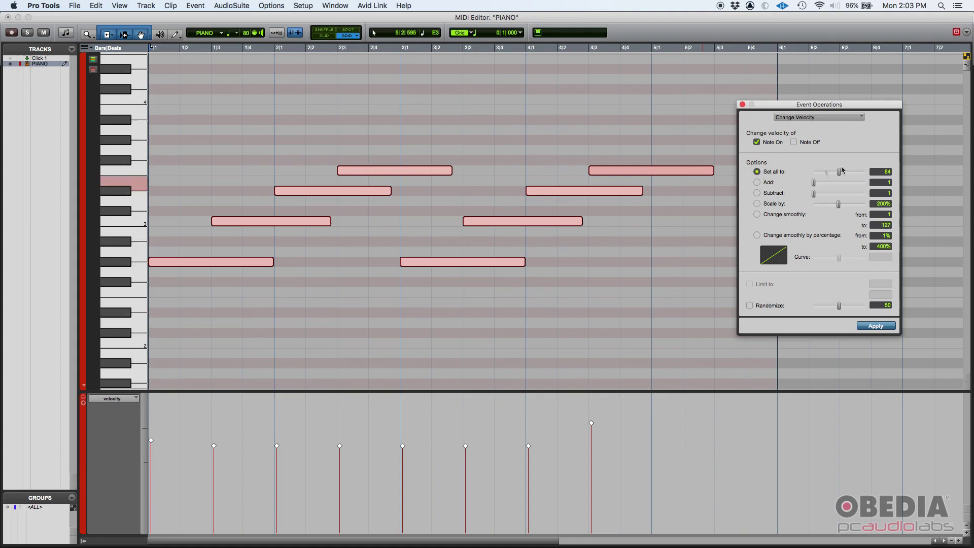
pyautogui.moveTo(842, 170)
pyautogui.mouseDown()
pyautogui.moveTo(856, 173)
pyautogui.moveTo(833, 173)
pyautogui.mouseUp()
pyautogui.moveTo(835, 173); pyautogui.dragTo(883, 172)
pyautogui.moveTo(866, 172); pyautogui.dragTo(788, 173)
pyautogui.moveTo(814, 171); pyautogui.dragTo(840, 171)
pyautogui.click(756, 182)
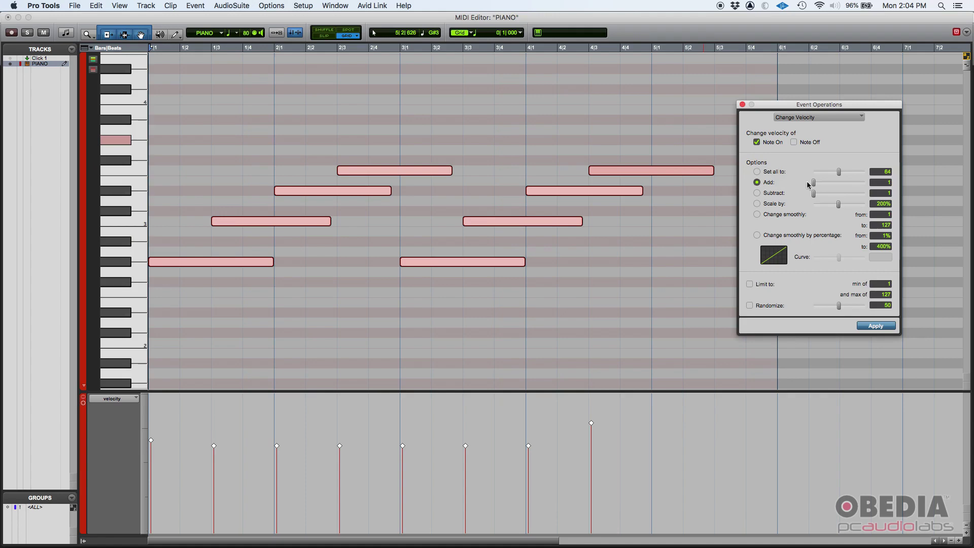
# Try the Add slider at 127, leave it at 52, then switch the operation to Subtract
pyautogui.moveTo(814, 183); pyautogui.dragTo(874, 184)
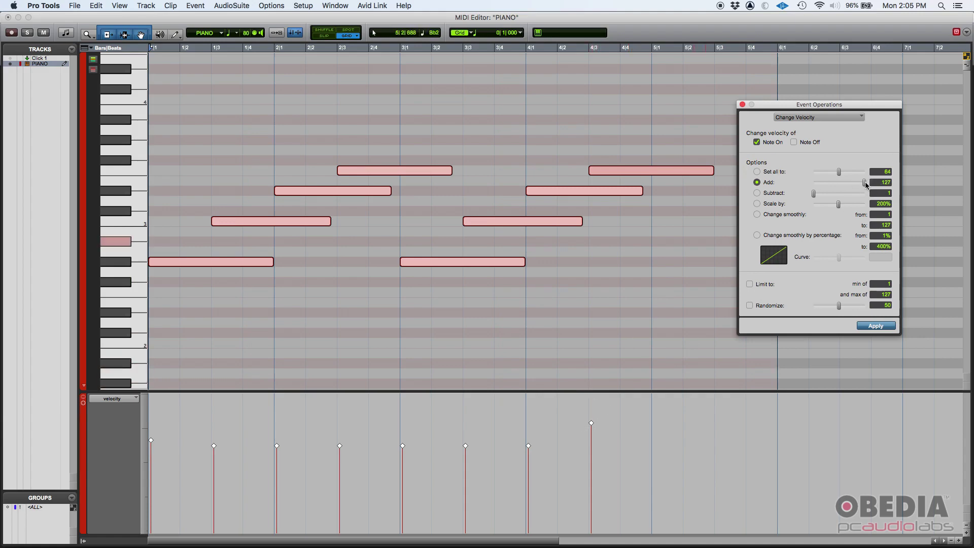
pyautogui.moveTo(864, 183); pyautogui.dragTo(833, 185)
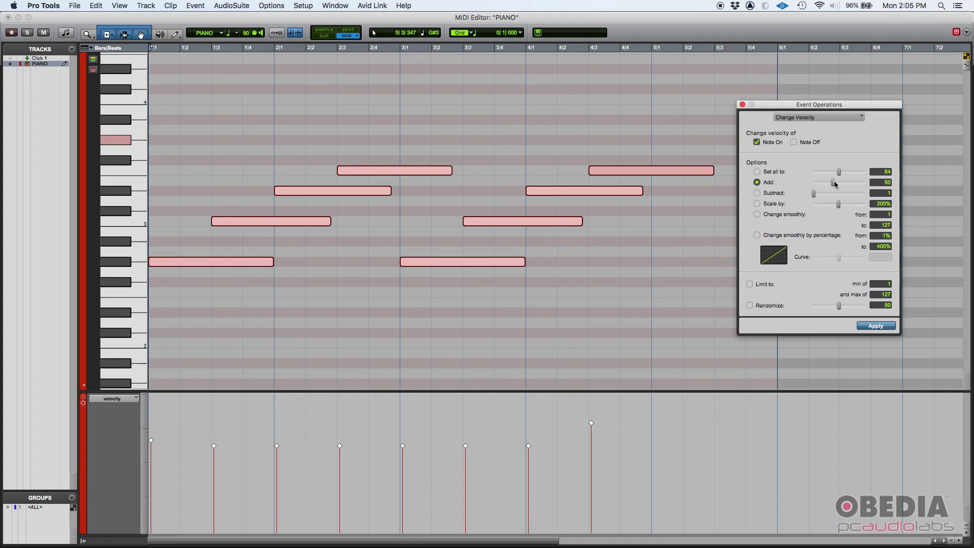
pyautogui.moveTo(835, 183); pyautogui.dragTo(836, 182)
pyautogui.click(757, 193)
pyautogui.moveTo(813, 194)
pyautogui.mouseDown()
pyautogui.moveTo(874, 195)
pyautogui.moveTo(812, 195)
pyautogui.mouseUp()
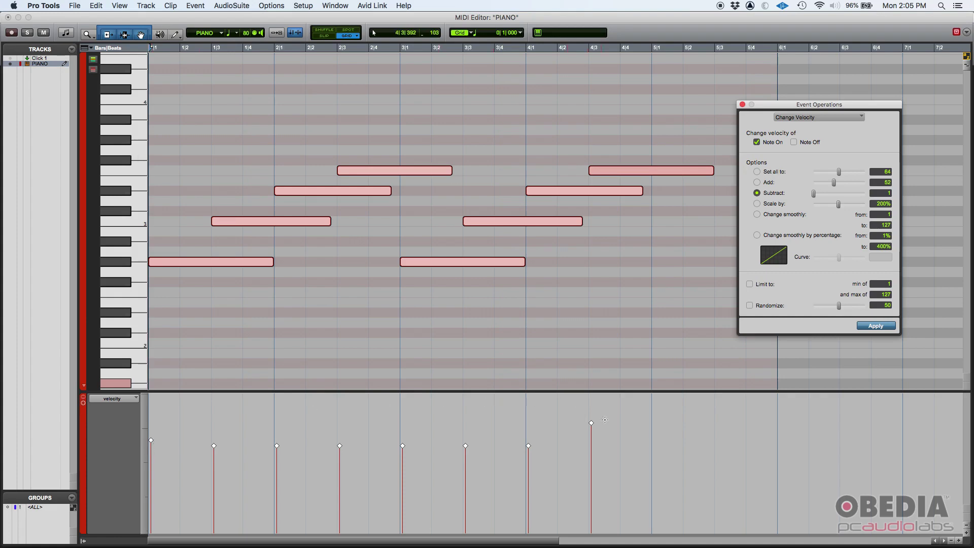
# Compare the Add and Subtract velocity options, ending on Add
pyautogui.click(757, 182)
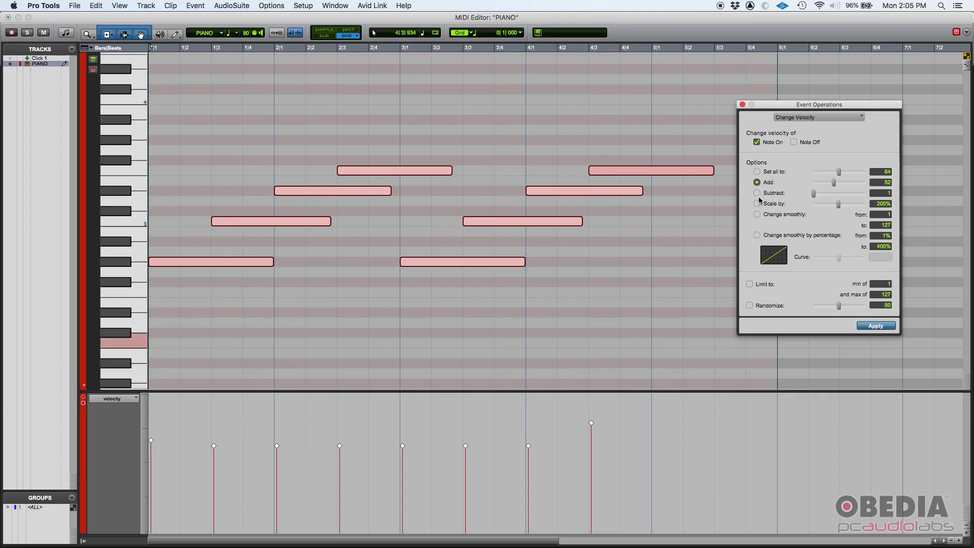
pyautogui.click(757, 193)
pyautogui.click(757, 182)
pyautogui.click(757, 193)
pyautogui.click(757, 182)
# Set Scale by to 200%, then choose Change smoothly ramping from 1 to 127
pyautogui.click(756, 204)
pyautogui.moveTo(840, 204); pyautogui.dragTo(881, 203)
pyautogui.moveTo(868, 206); pyautogui.dragTo(838, 208)
pyautogui.click(759, 215)
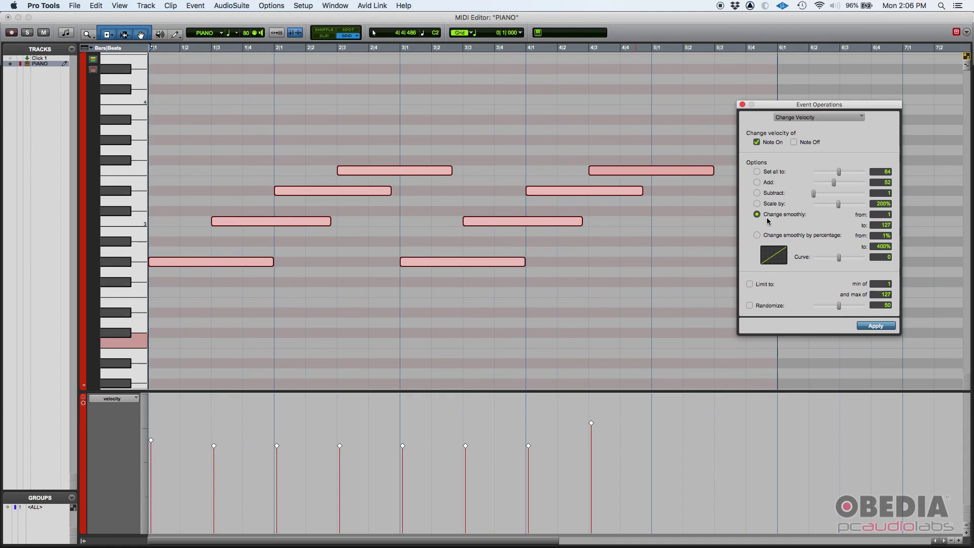
pyautogui.moveTo(838, 258)
pyautogui.mouseDown()
pyautogui.moveTo(851, 260)
pyautogui.moveTo(825, 259)
pyautogui.moveTo(849, 260)
pyautogui.mouseUp()
pyautogui.moveTo(850, 259)
pyautogui.mouseDown()
pyautogui.moveTo(817, 260)
pyautogui.moveTo(846, 261)
pyautogui.mouseUp()
pyautogui.keyDown('alt'); pyautogui.click(845, 260); pyautogui.keyUp('alt')
pyautogui.moveTo(838, 259); pyautogui.dragTo(817, 259)
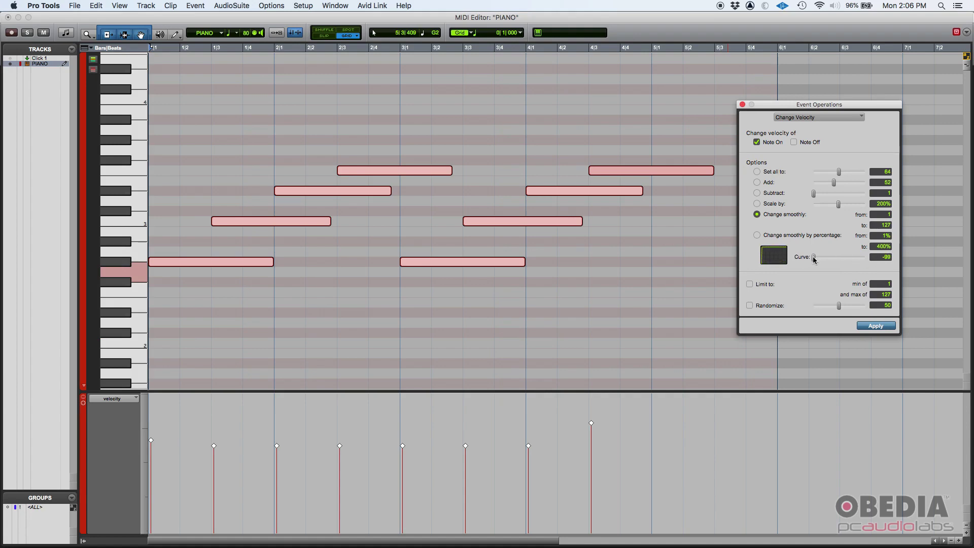
pyautogui.keyDown('alt'); pyautogui.click(814, 258); pyautogui.keyUp('alt')
pyautogui.click(758, 236)
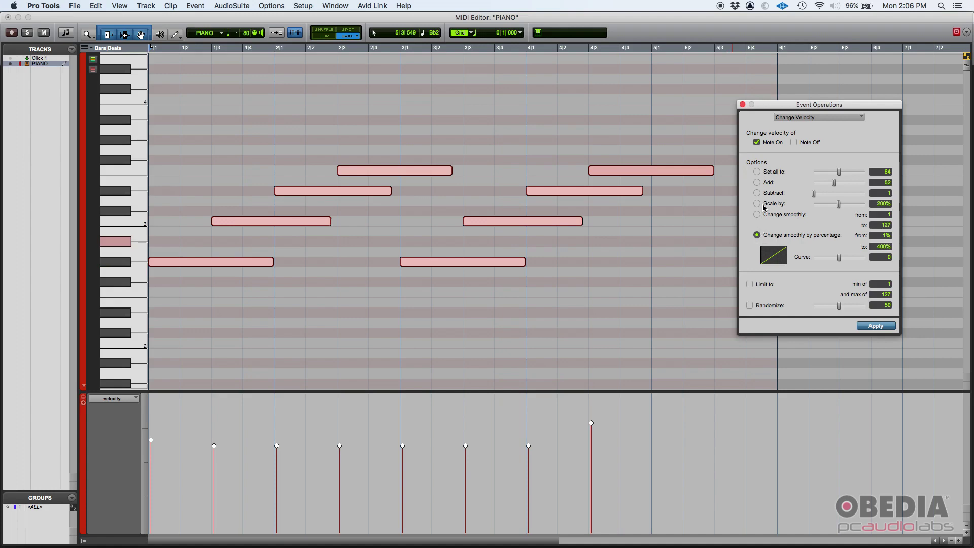
# Choose Change smoothly by percentage (1% to 400%), turn Limit off, and enable Randomize
pyautogui.click(757, 204)
pyautogui.click(757, 214)
pyautogui.click(756, 235)
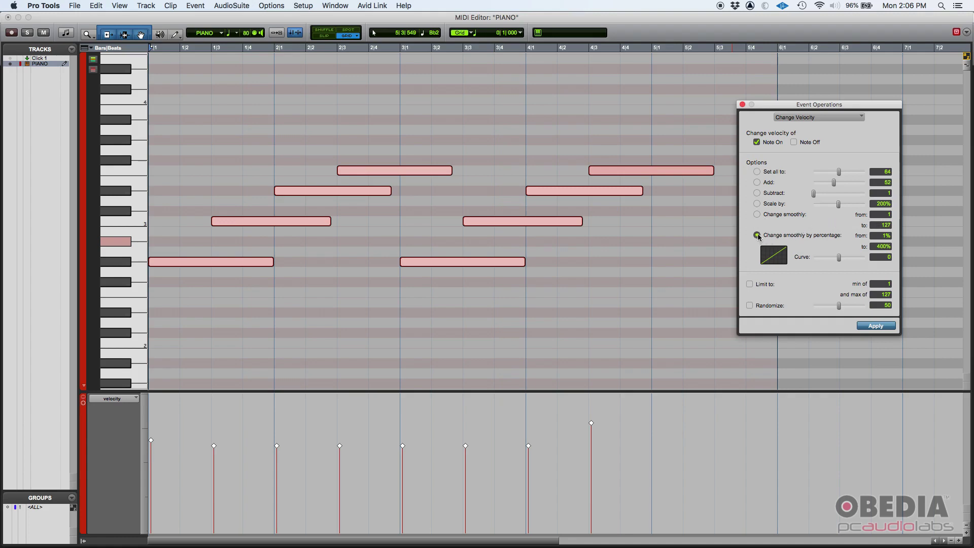
pyautogui.click(749, 285)
pyautogui.click(749, 305)
pyautogui.click(749, 284)
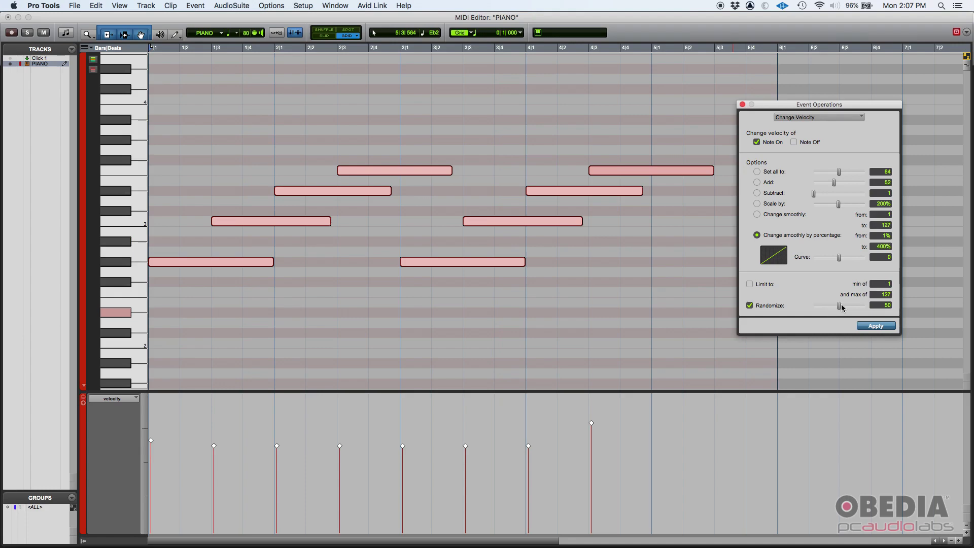
pyautogui.moveTo(838, 307); pyautogui.dragTo(807, 308)
# Turn Randomize on, lower it from 100 to 24, then switch Randomize off
pyautogui.click(750, 307)
pyautogui.moveTo(813, 307); pyautogui.dragTo(864, 307)
pyautogui.moveTo(864, 307); pyautogui.dragTo(829, 307)
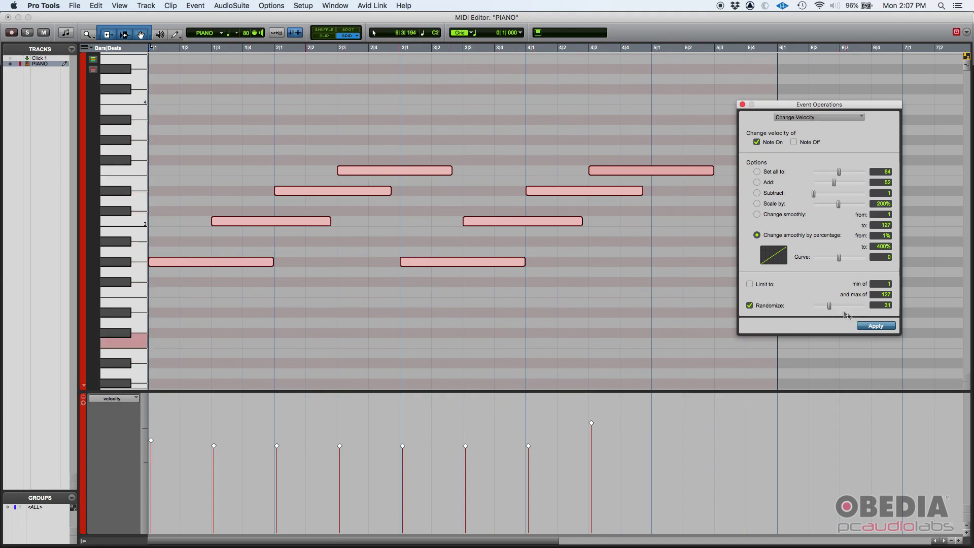
pyautogui.moveTo(829, 307); pyautogui.dragTo(826, 307)
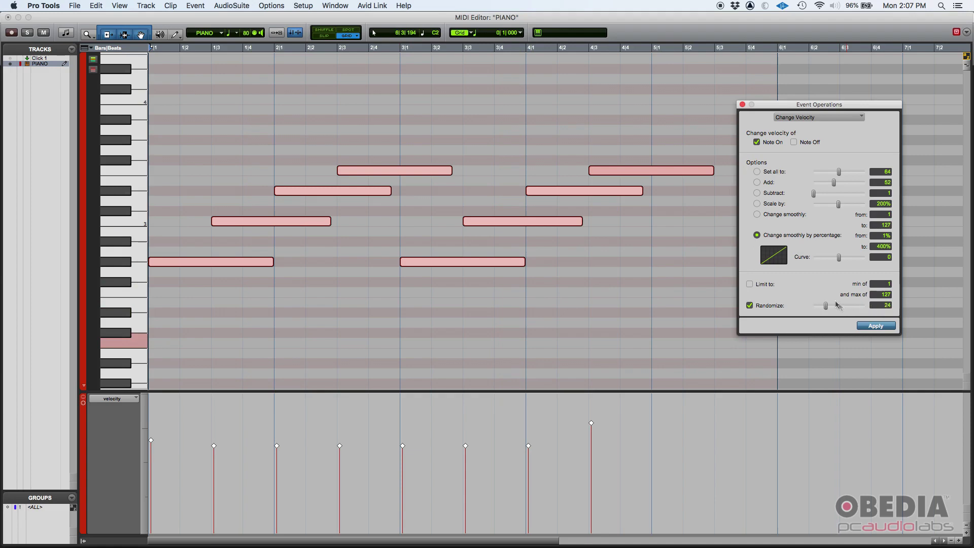
pyautogui.click(749, 305)
# Choose Set all to and raise its value to 127
pyautogui.click(757, 172)
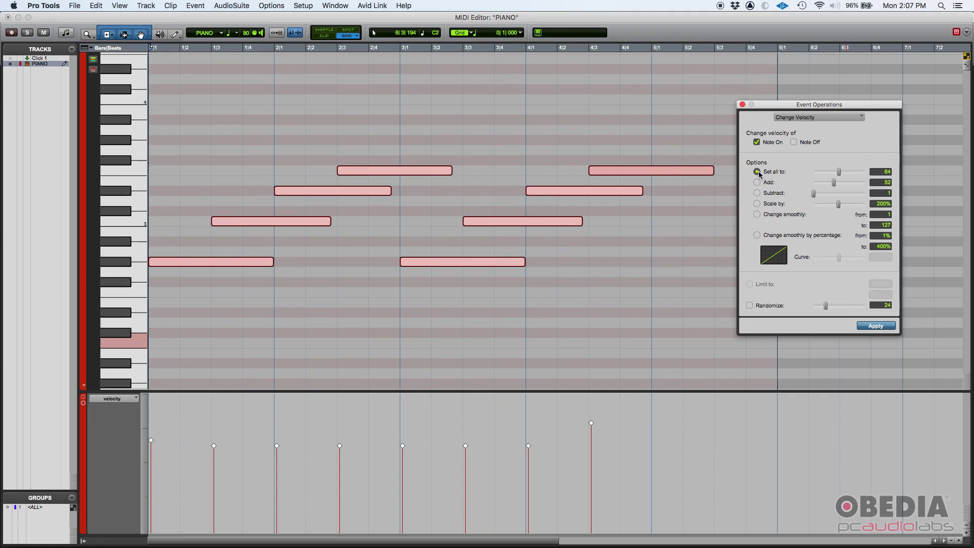
pyautogui.moveTo(839, 174); pyautogui.dragTo(865, 175)
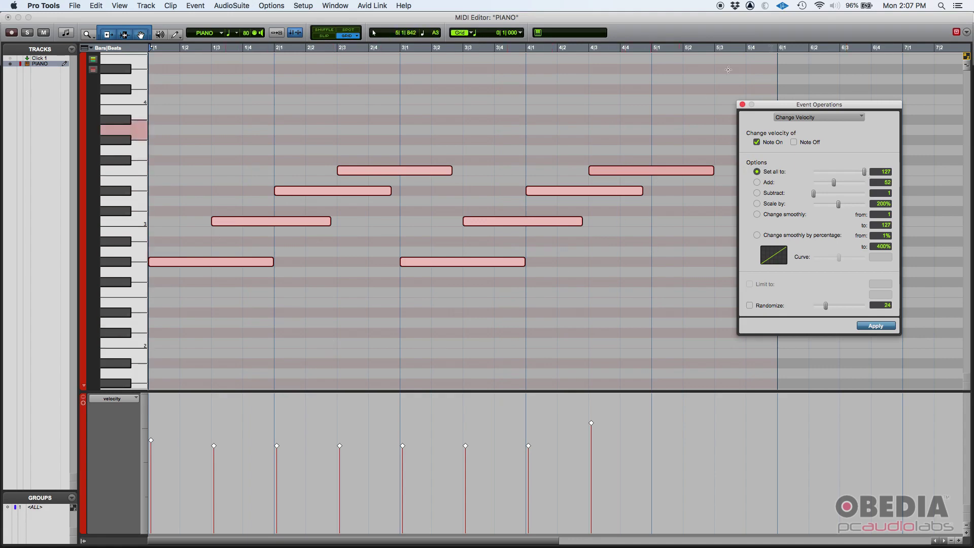
pyautogui.moveTo(789, 108); pyautogui.dragTo(786, 110)
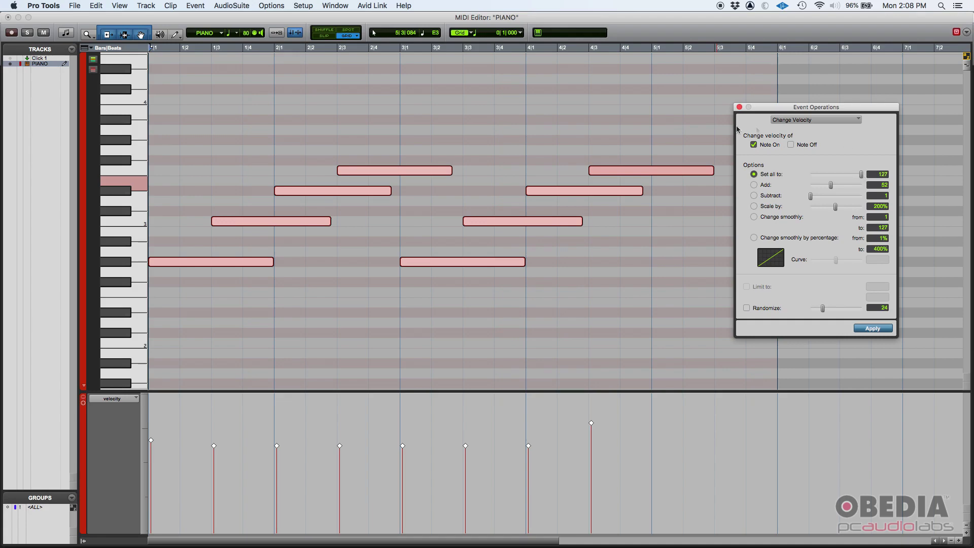
# Reselect the notes, set Randomize to 0 and off, and apply velocity 127
pyautogui.moveTo(670, 110); pyautogui.dragTo(227, 312)
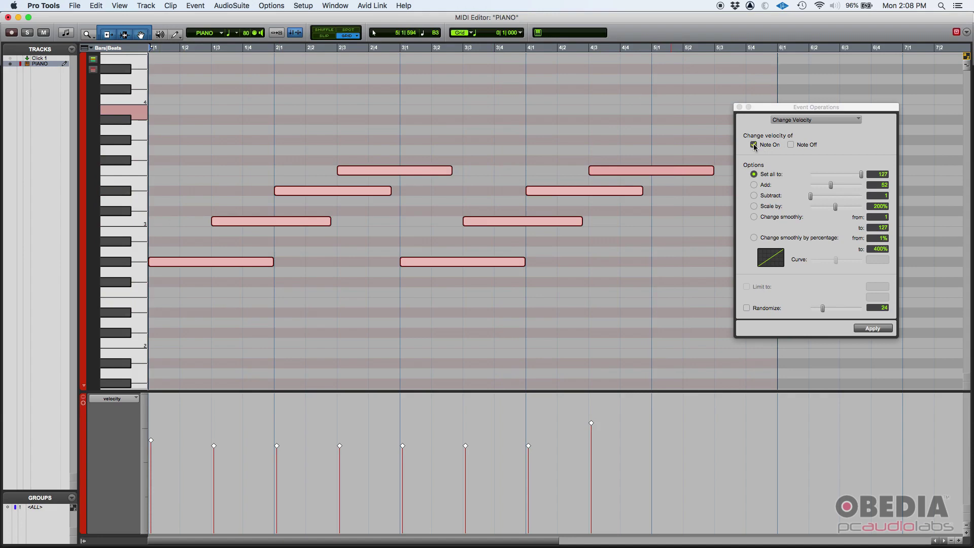
pyautogui.click(754, 175)
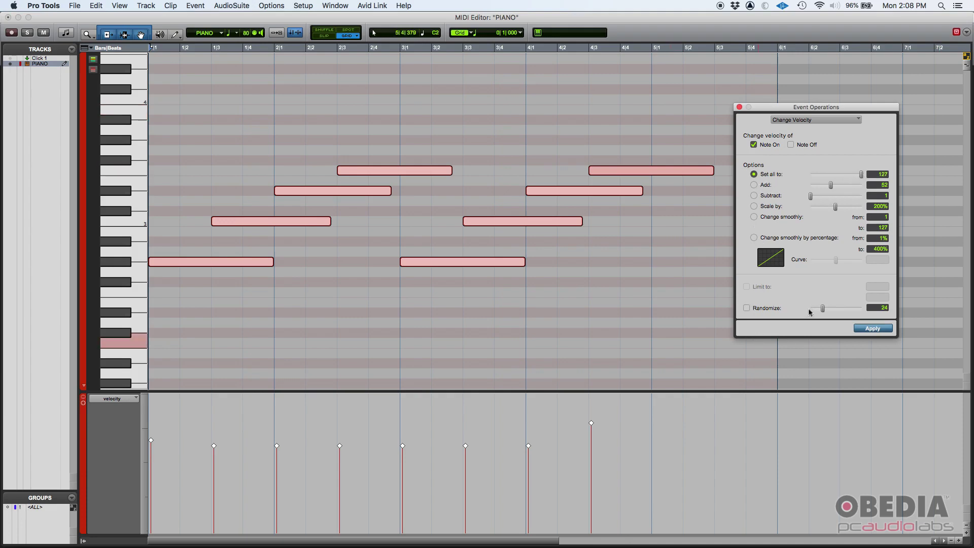
pyautogui.moveTo(823, 309); pyautogui.dragTo(762, 314)
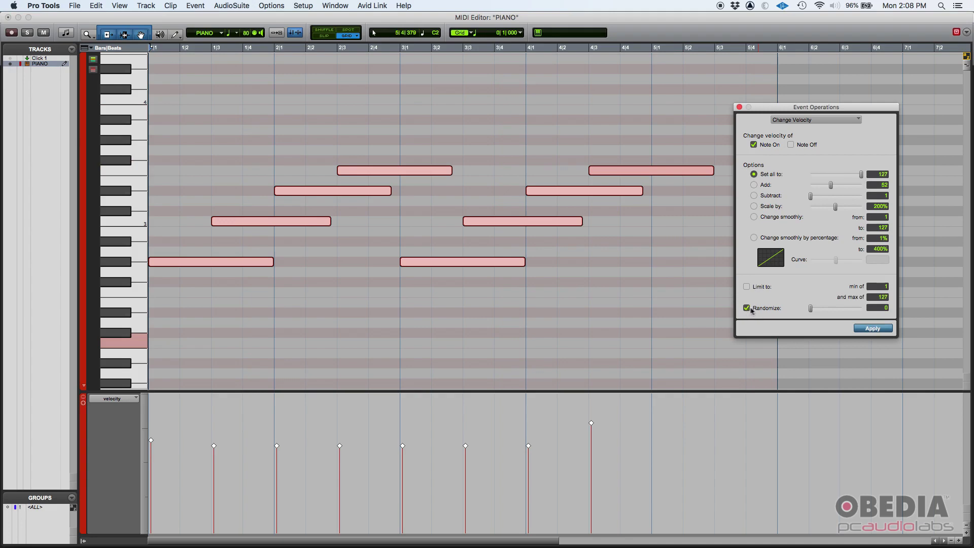
pyautogui.click(750, 308)
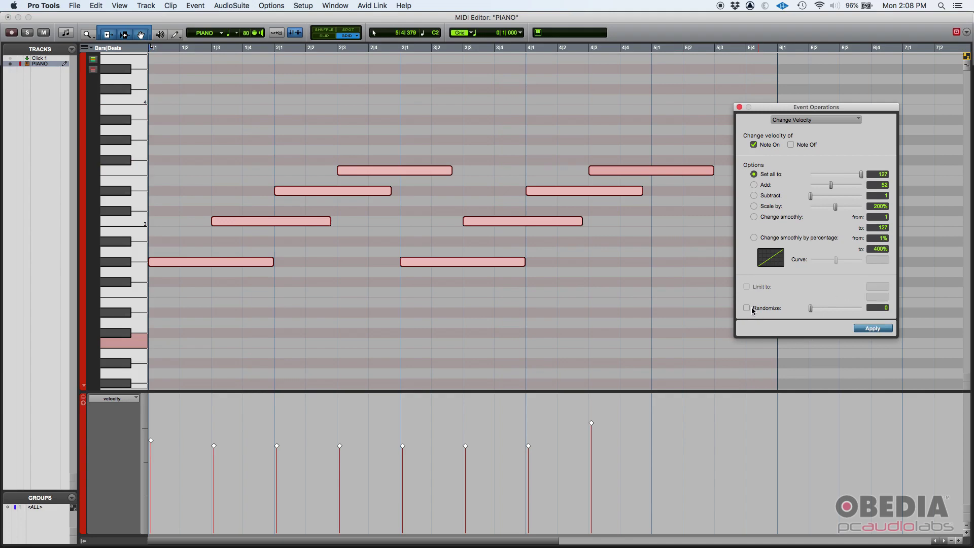
pyautogui.click(870, 329)
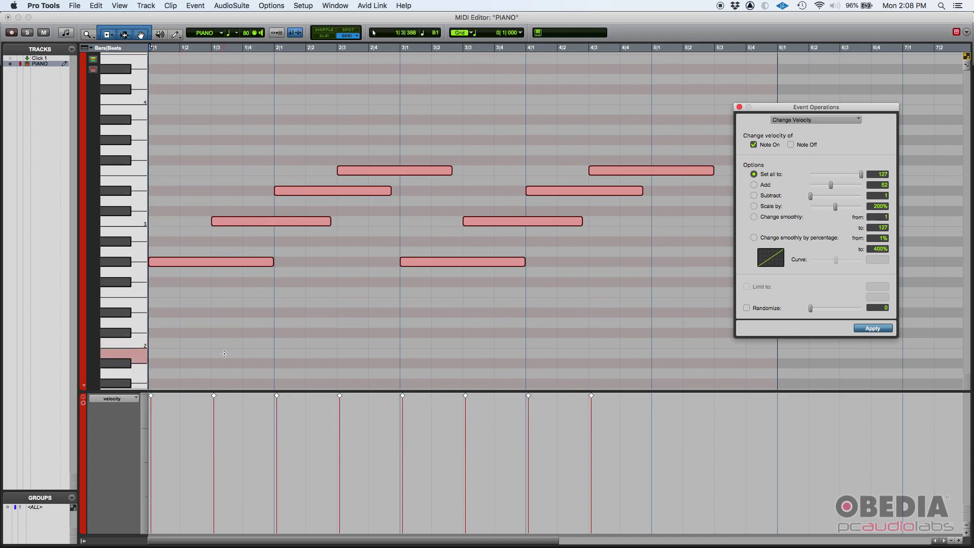
pyautogui.press('super+a')
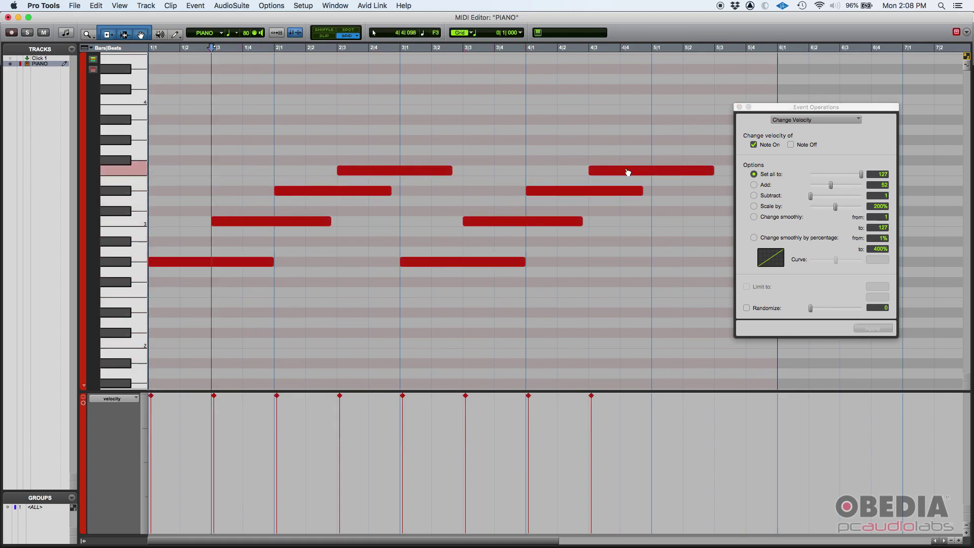
# Confirm the note at 4|3 reads 127, close Event Operations, and play the notes back
pyautogui.click(591, 395)
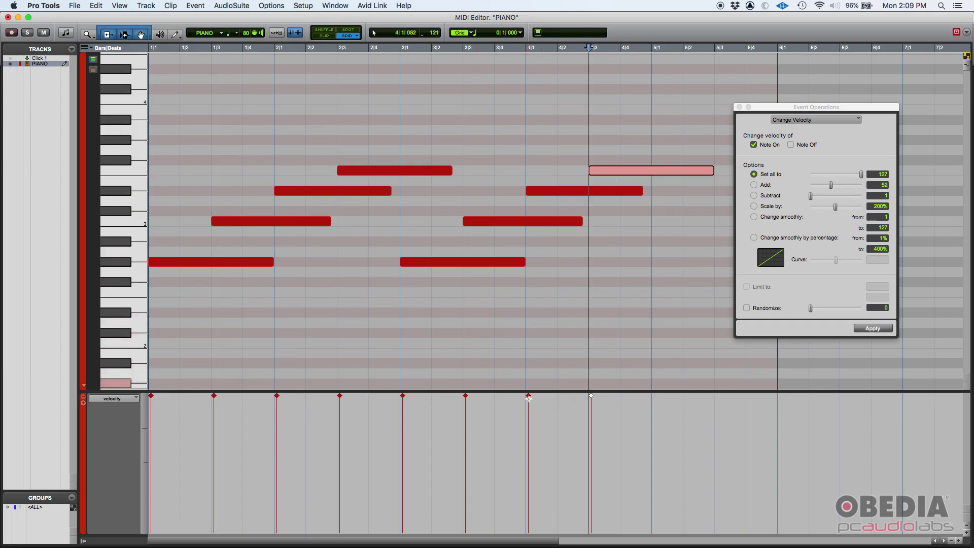
pyautogui.click(740, 108)
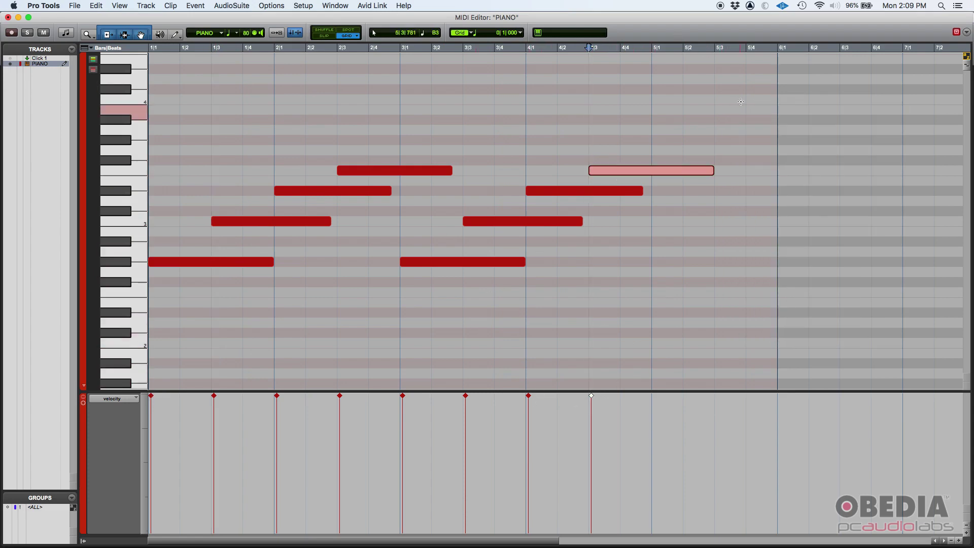
pyautogui.press('Return')
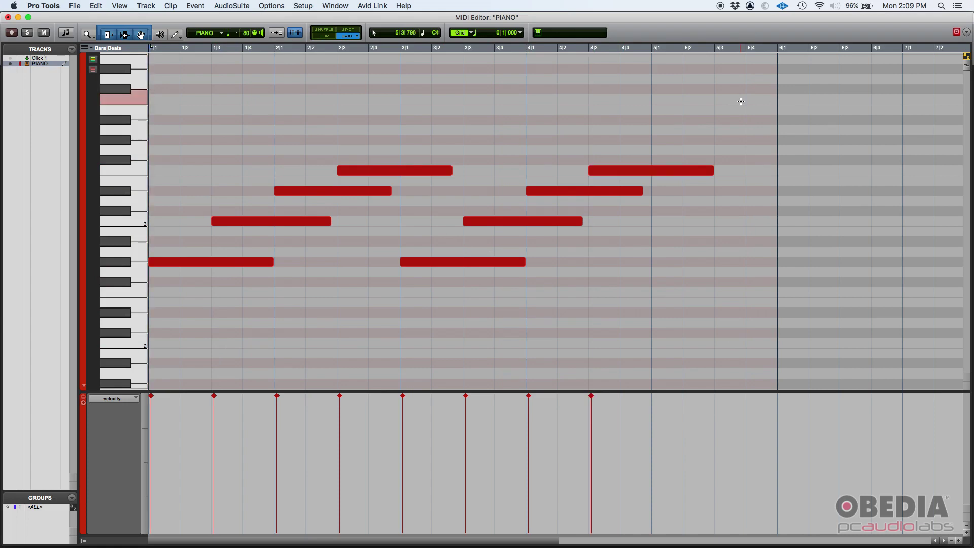
pyautogui.press('space')
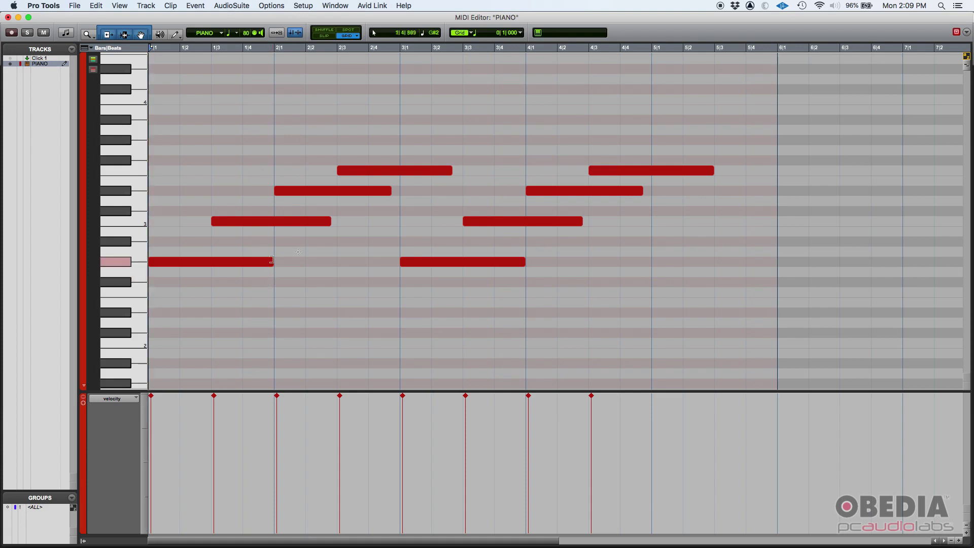
# Select all eight notes and apply Change Velocity with Set all to 37
pyautogui.click(657, 94)
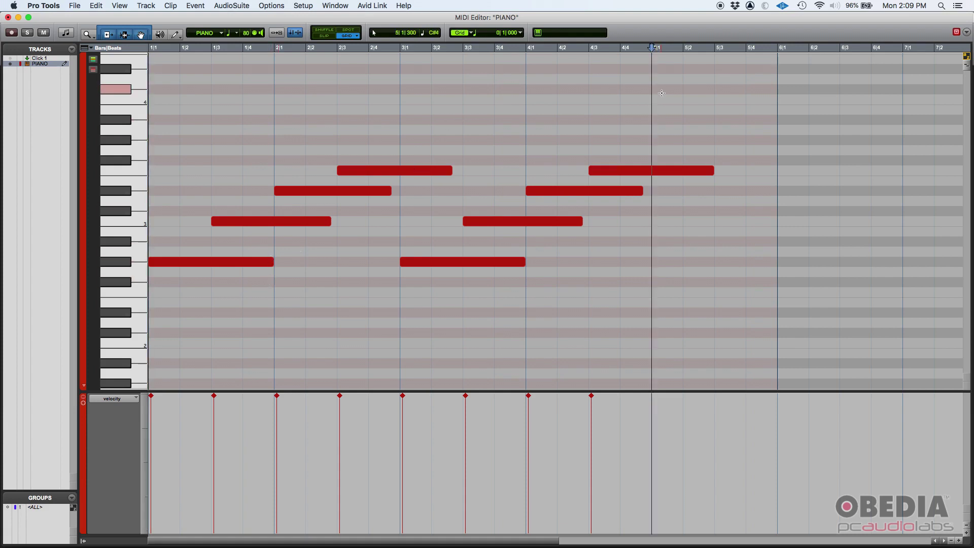
pyautogui.moveTo(662, 93); pyautogui.dragTo(217, 314)
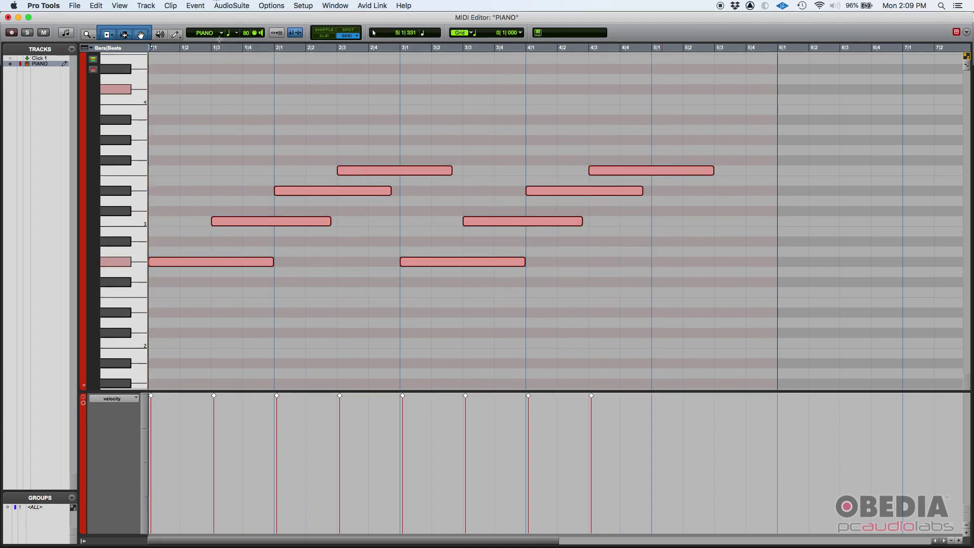
pyautogui.click(194, 6)
pyautogui.moveTo(264, 37)
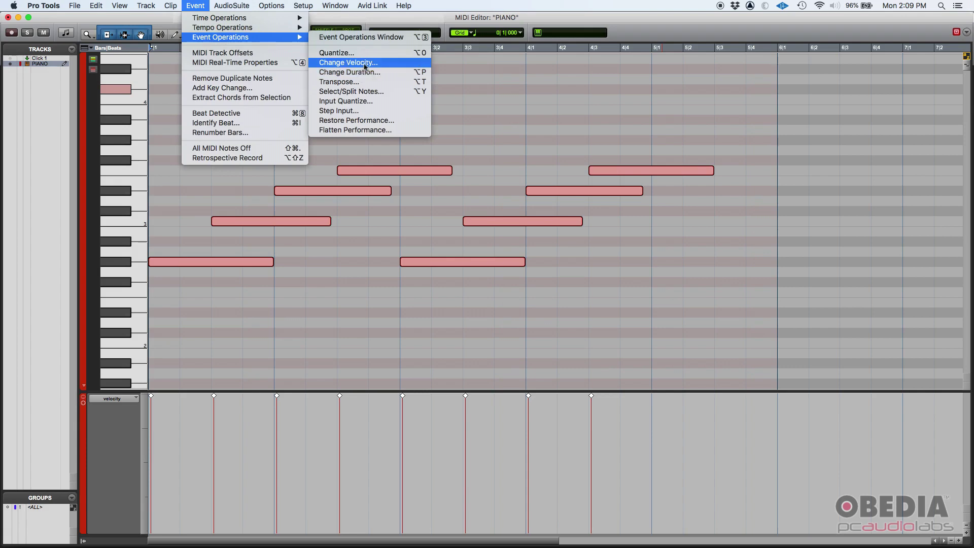
pyautogui.click(348, 63)
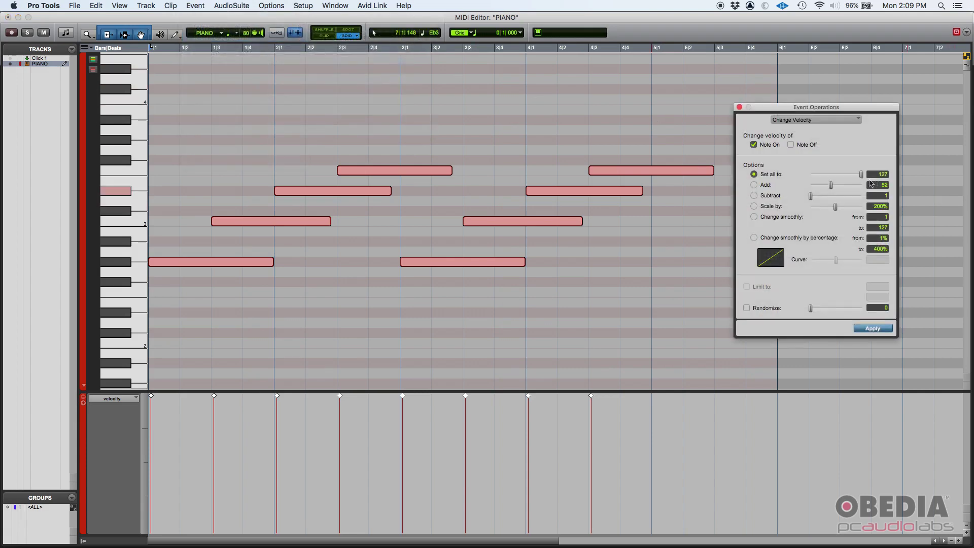
pyautogui.moveTo(863, 175); pyautogui.dragTo(825, 177)
pyautogui.click(872, 328)
# Deselect the notes, close Event Operations, and play the eight velocity-37 notes from the session start
pyautogui.click(554, 336)
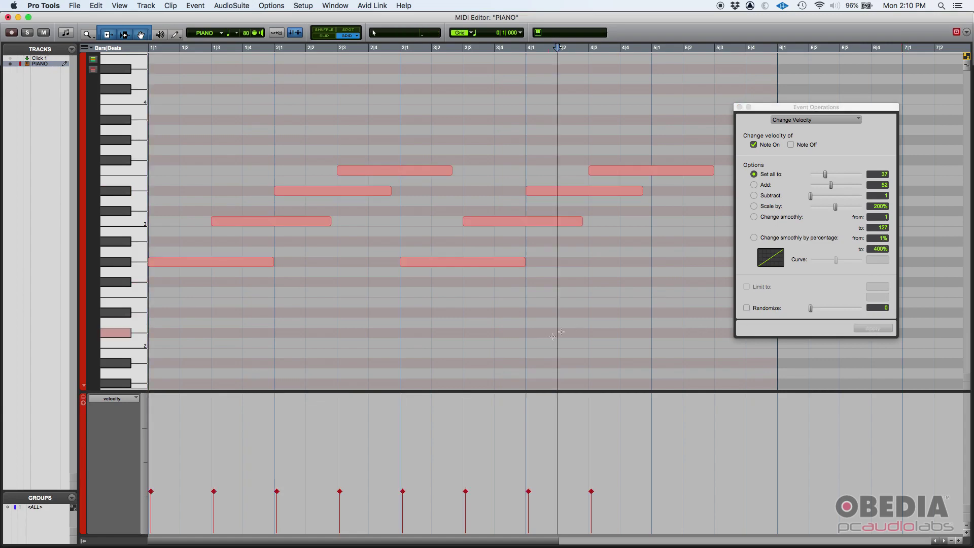
pyautogui.click(739, 107)
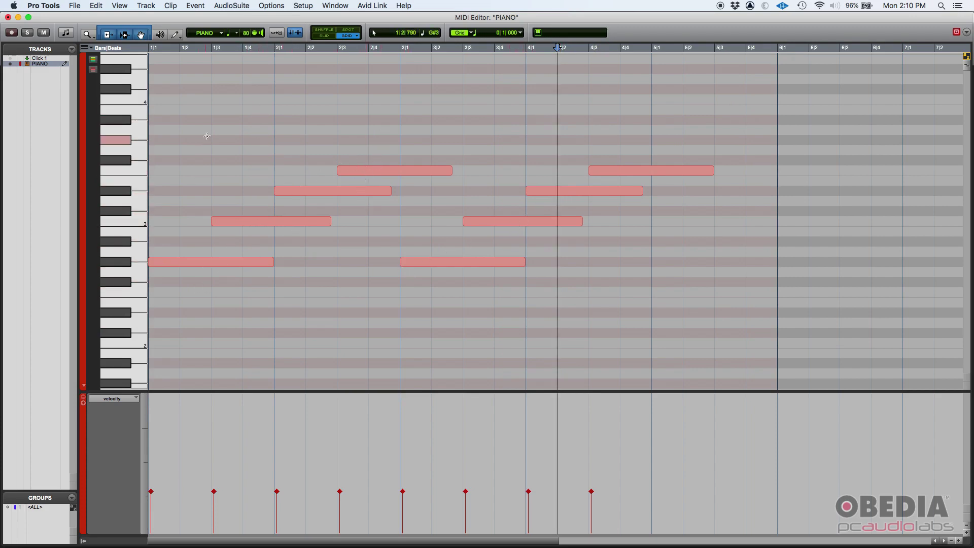
pyautogui.press('Return')
pyautogui.press('space')
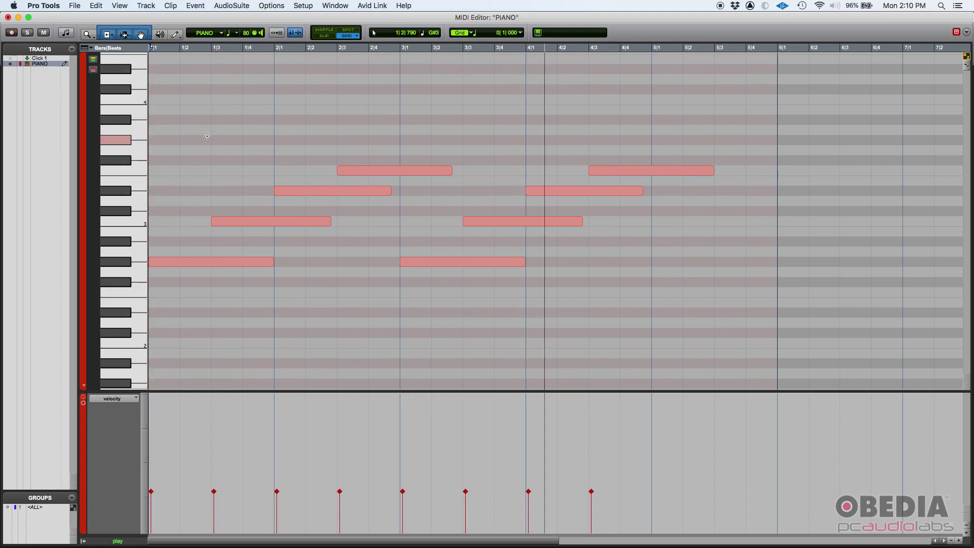
pyautogui.press('space')
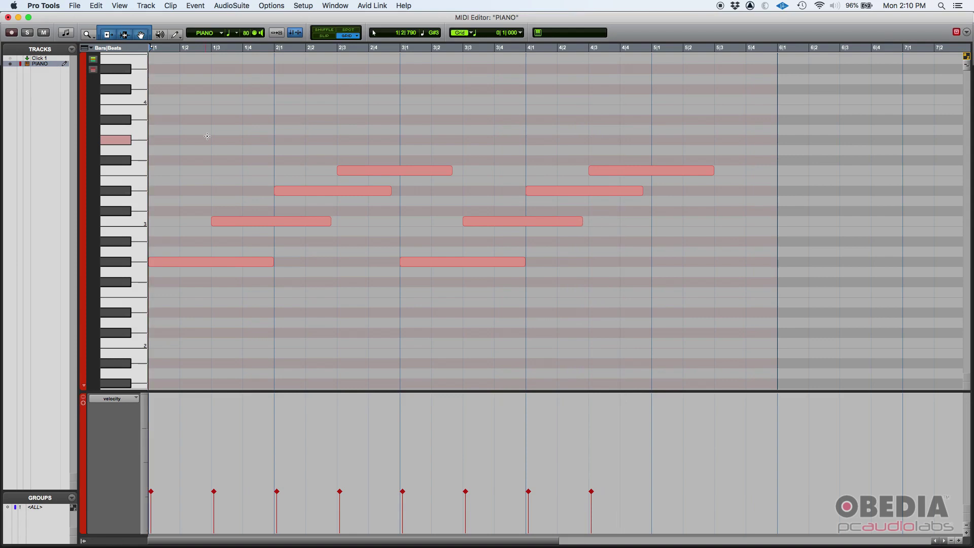